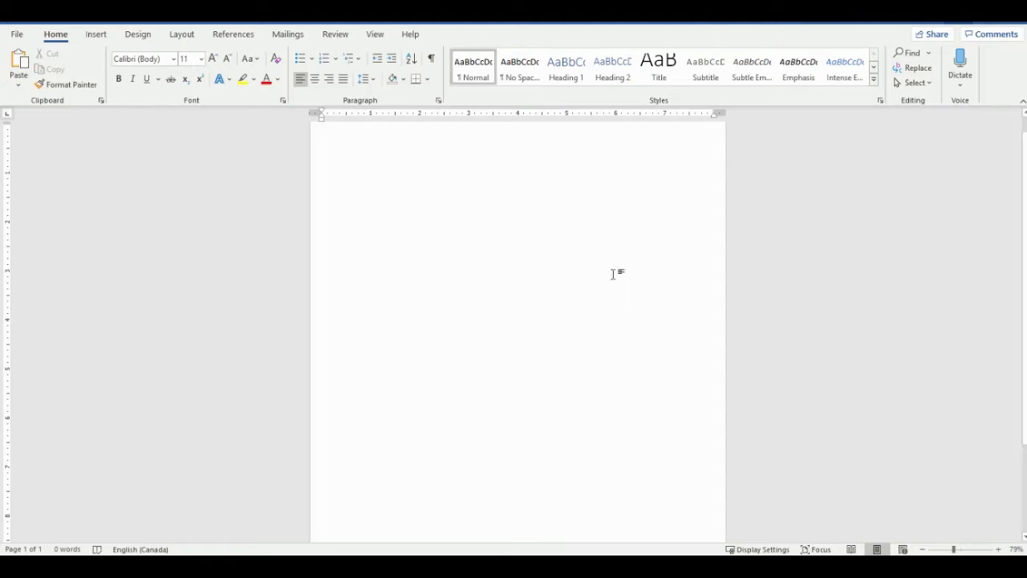
- Fill the page background with the Dotted grid pattern in a blue foreground colour
click(137, 35)
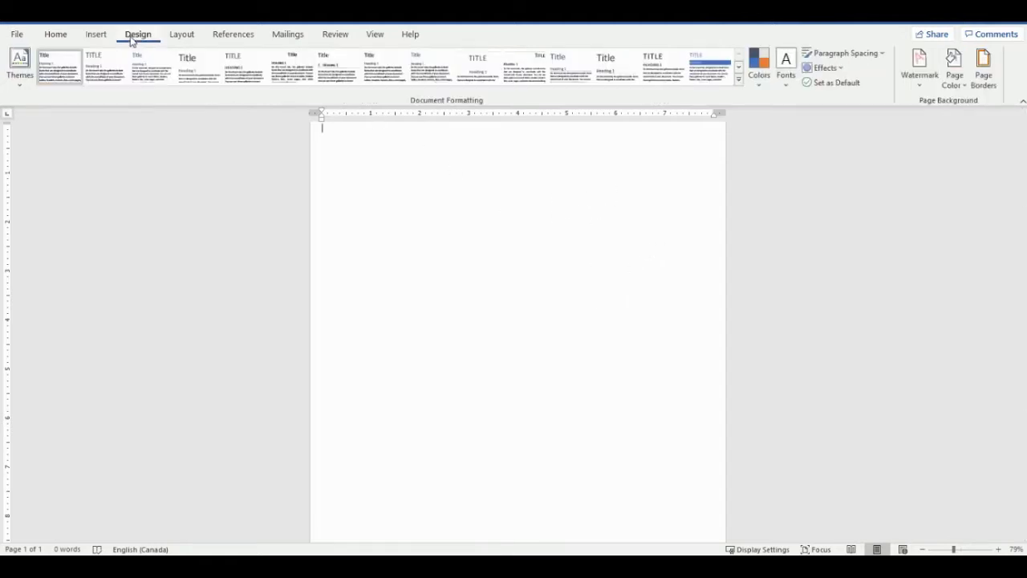
click(955, 67)
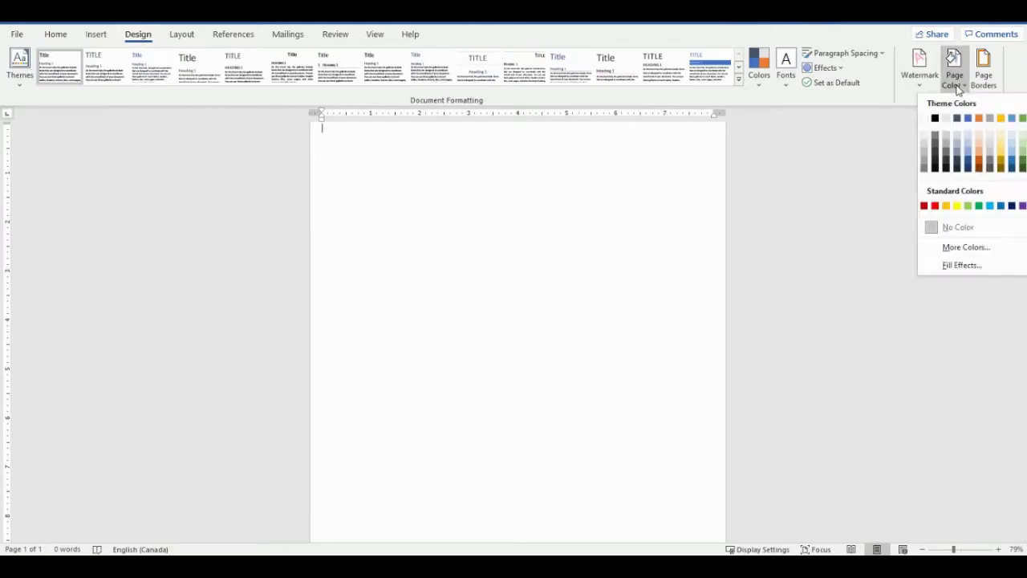
click(951, 265)
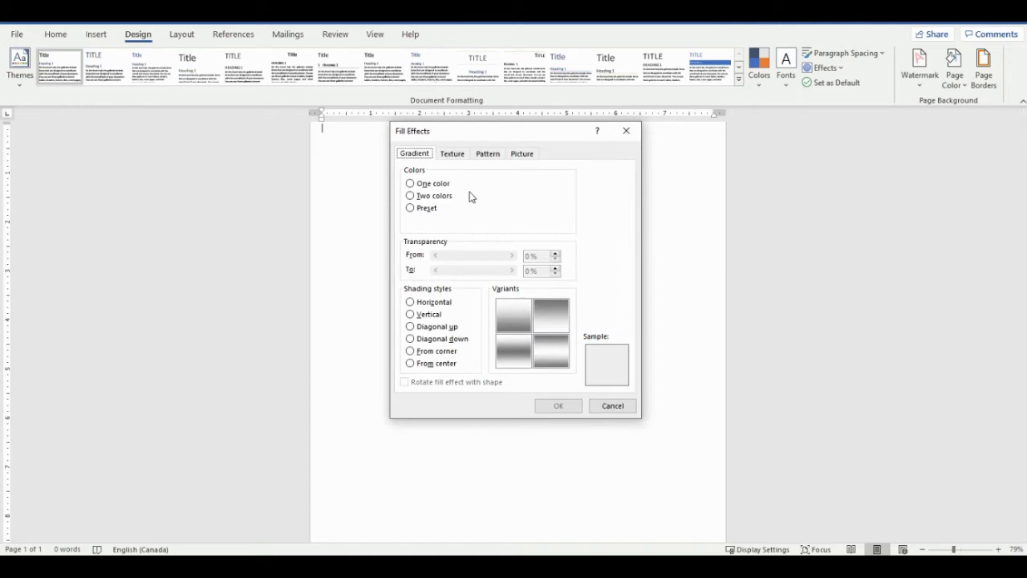
click(450, 156)
click(484, 158)
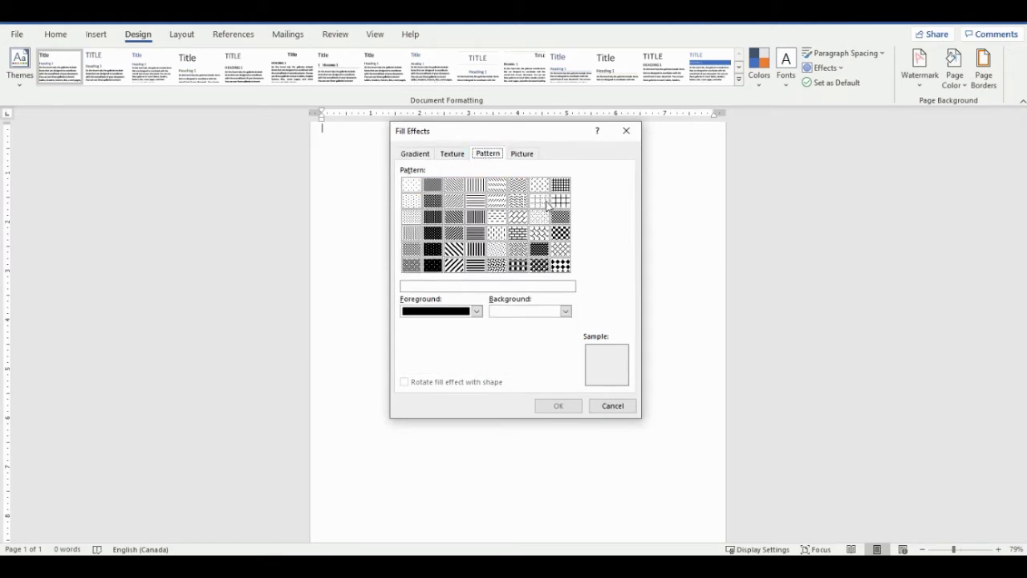
click(546, 203)
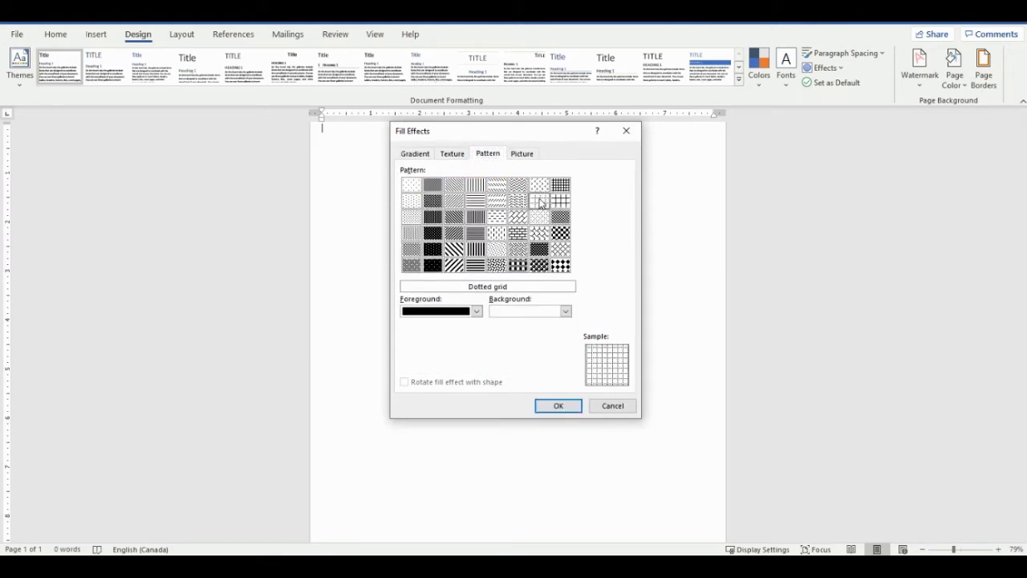
click(477, 311)
click(450, 343)
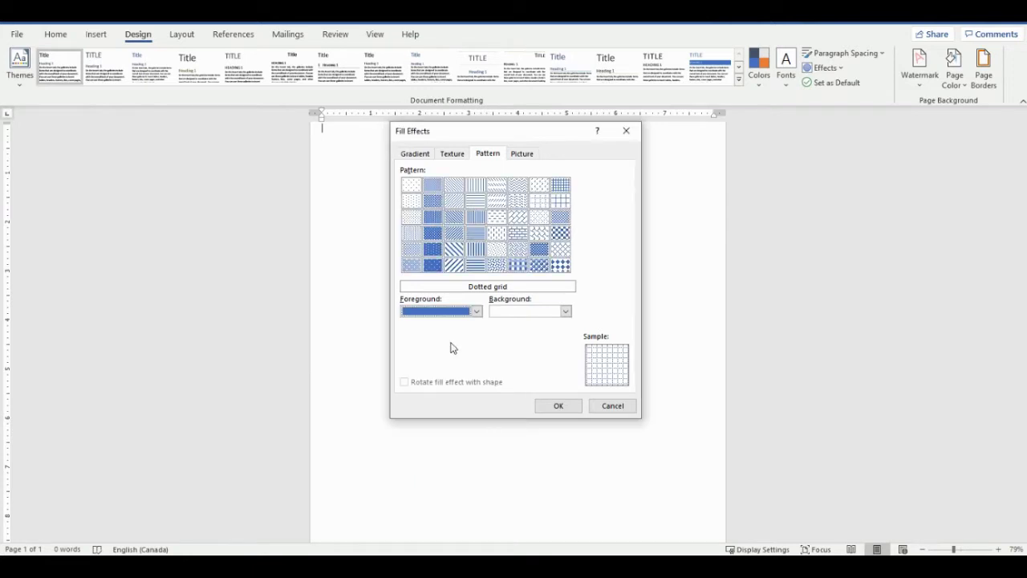
click(559, 406)
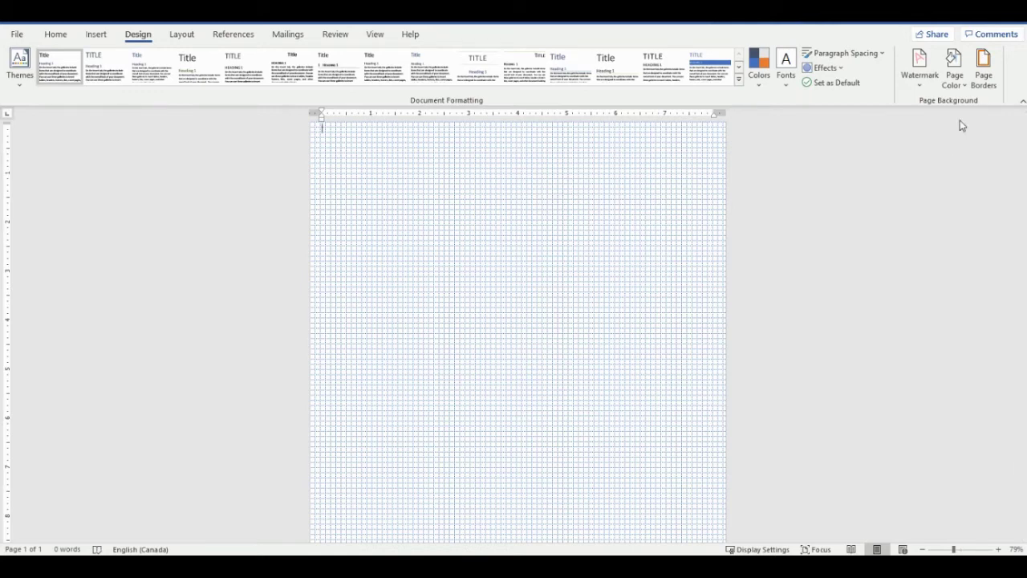
- Set Page Color to No Color, then reopen Fill Effects on the Texture tab
click(955, 77)
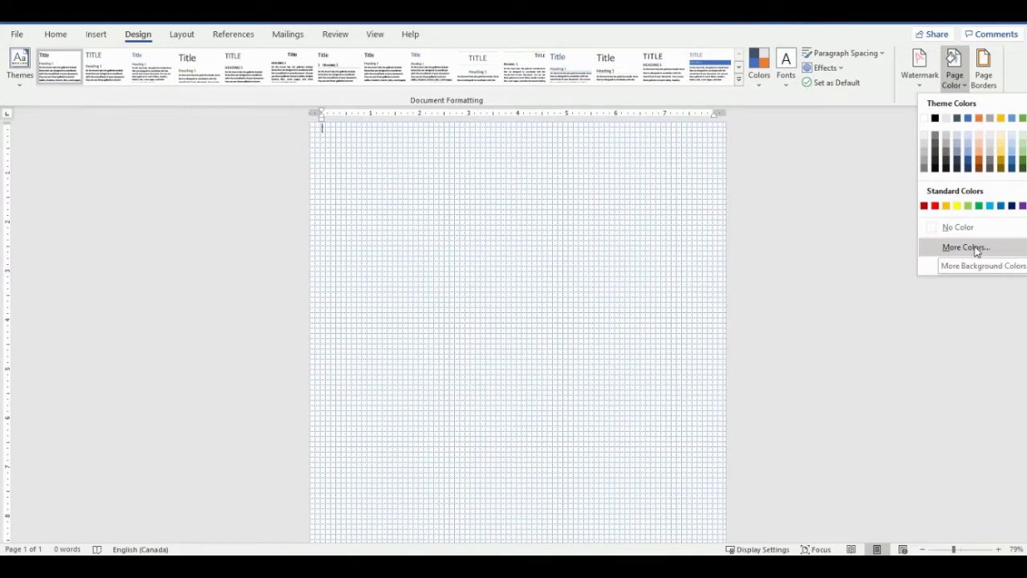
click(976, 231)
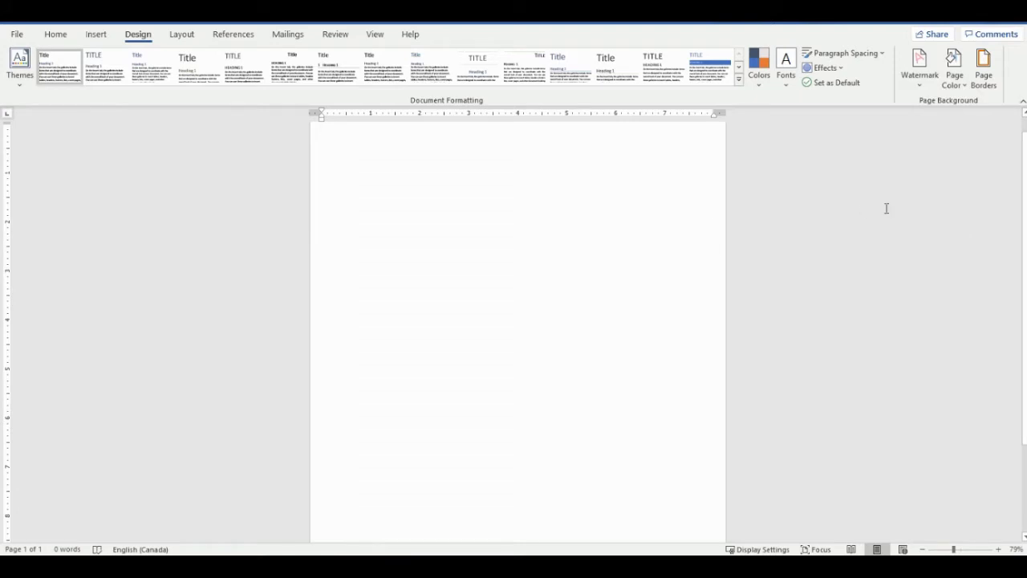
click(954, 71)
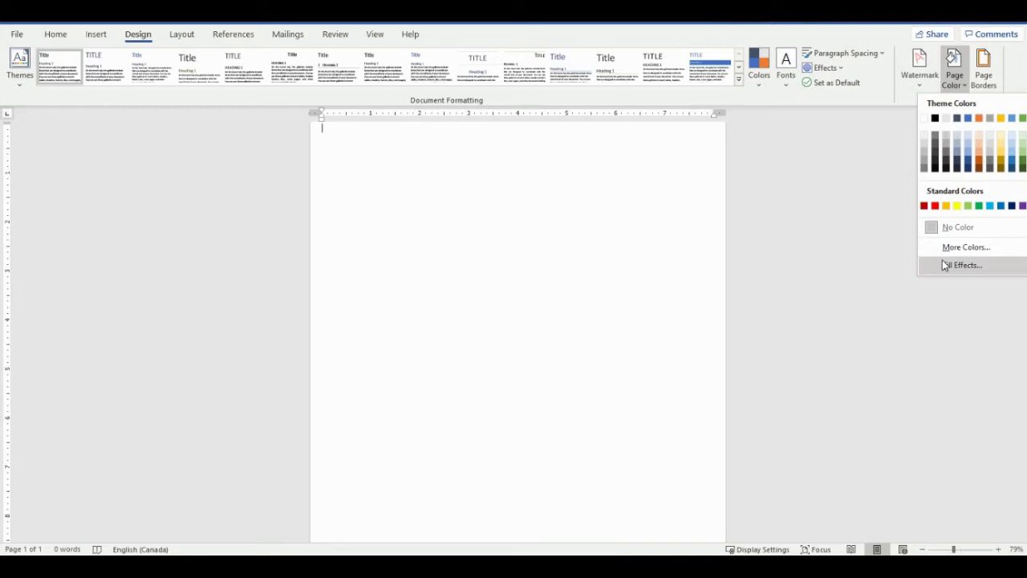
click(945, 266)
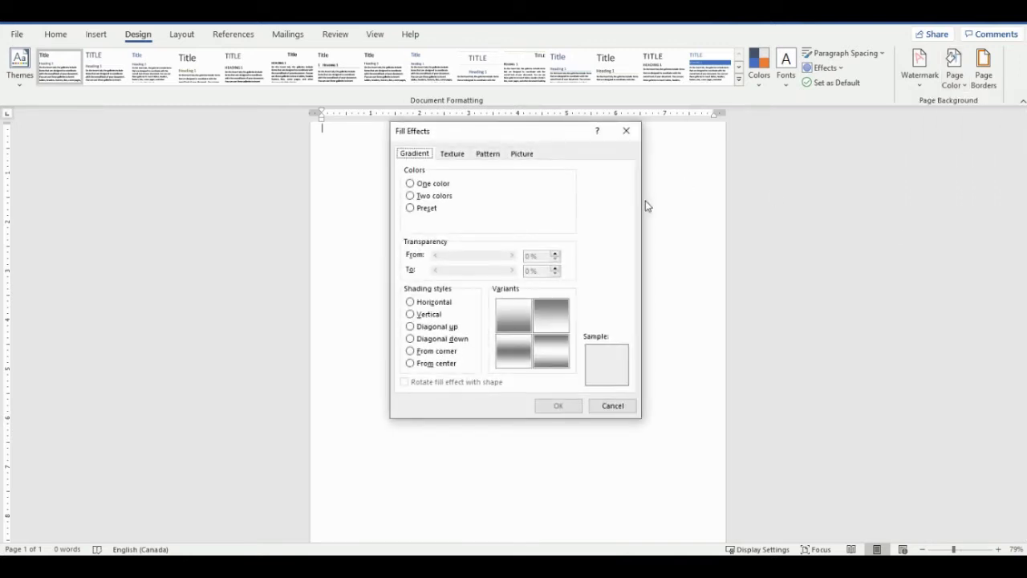
click(533, 158)
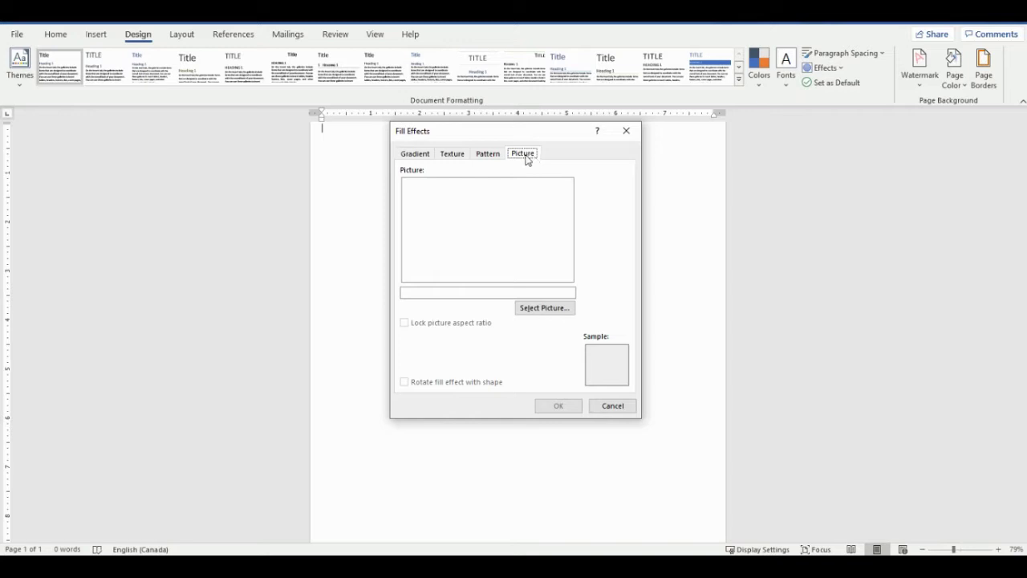
click(491, 157)
click(452, 153)
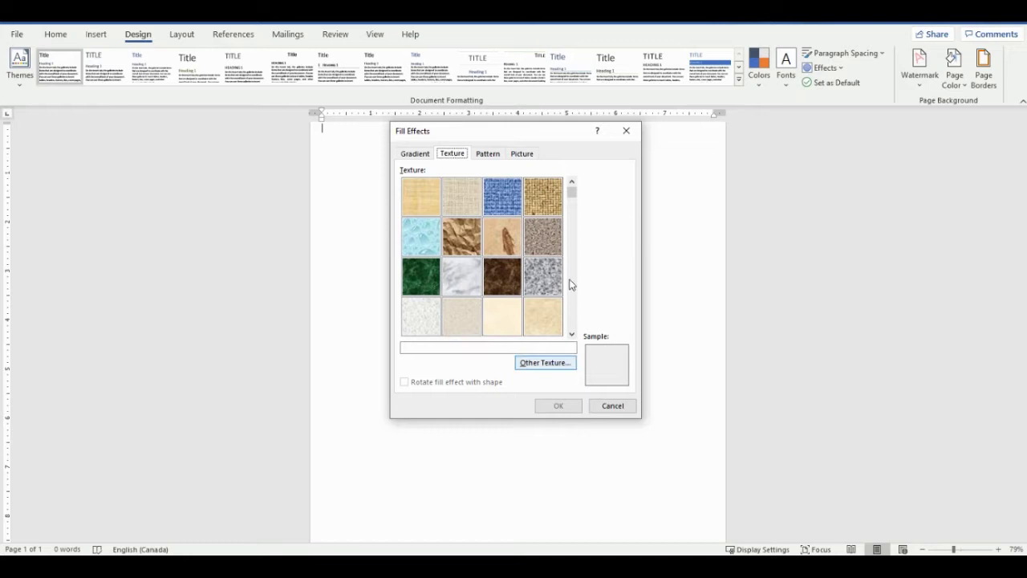
- Load the 30x30 GRID image file as a custom texture and apply it as the page background
click(543, 362)
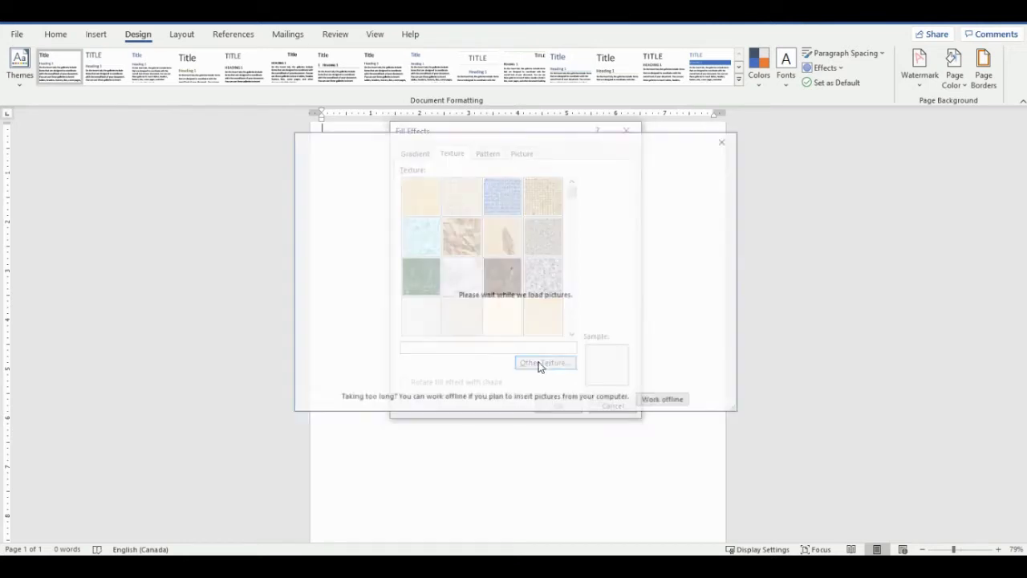
click(429, 210)
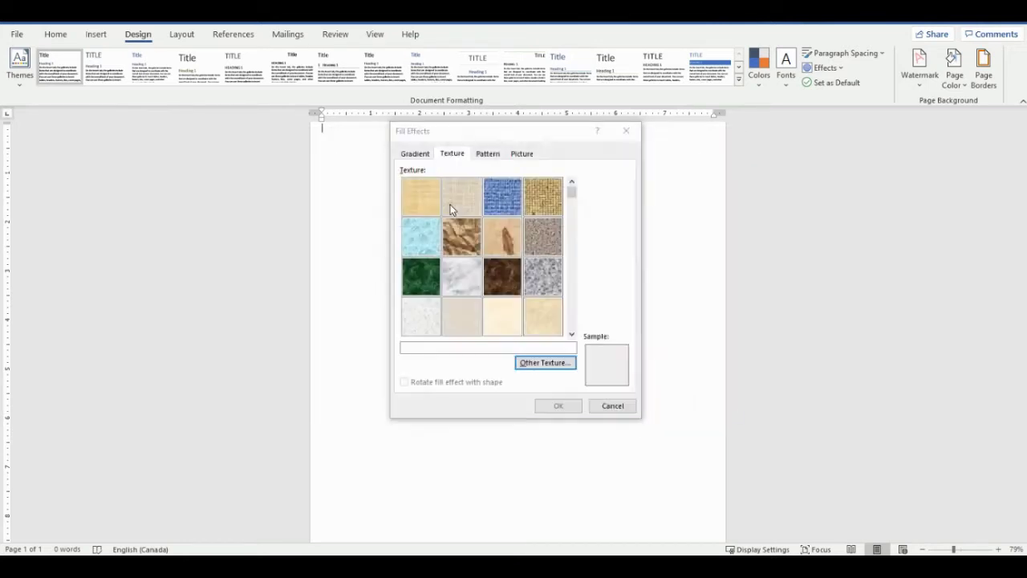
click(541, 268)
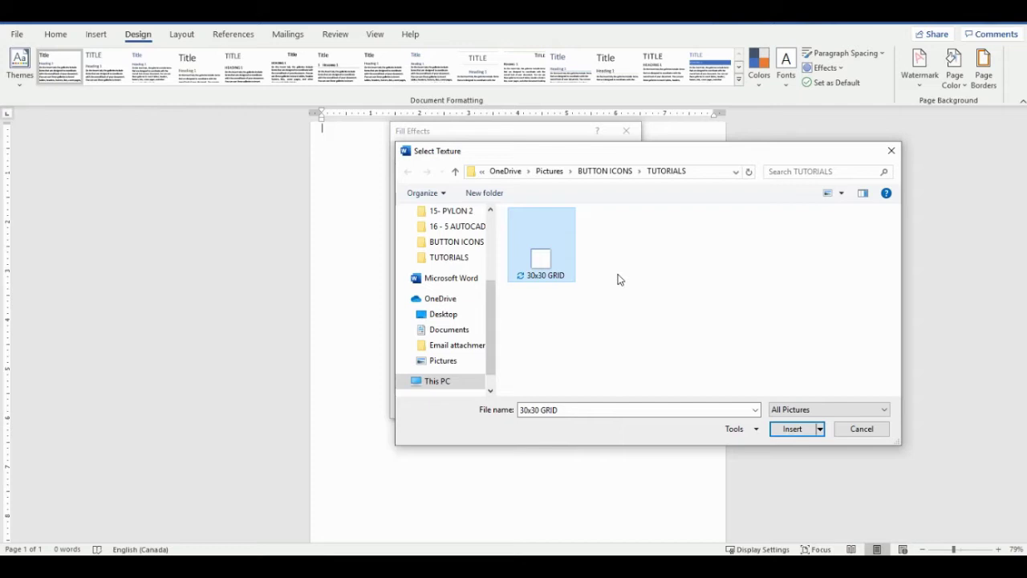
click(791, 429)
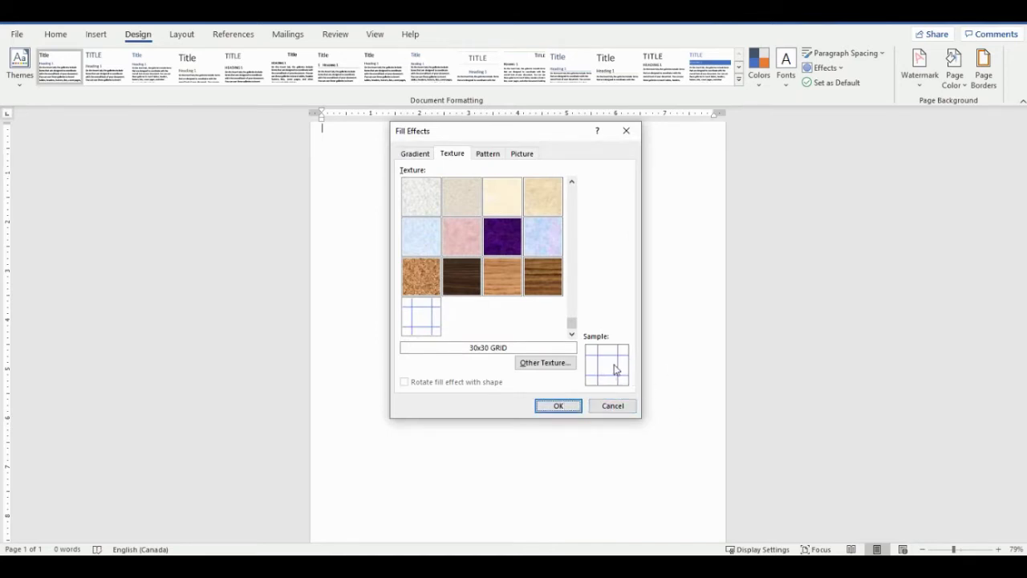
click(562, 406)
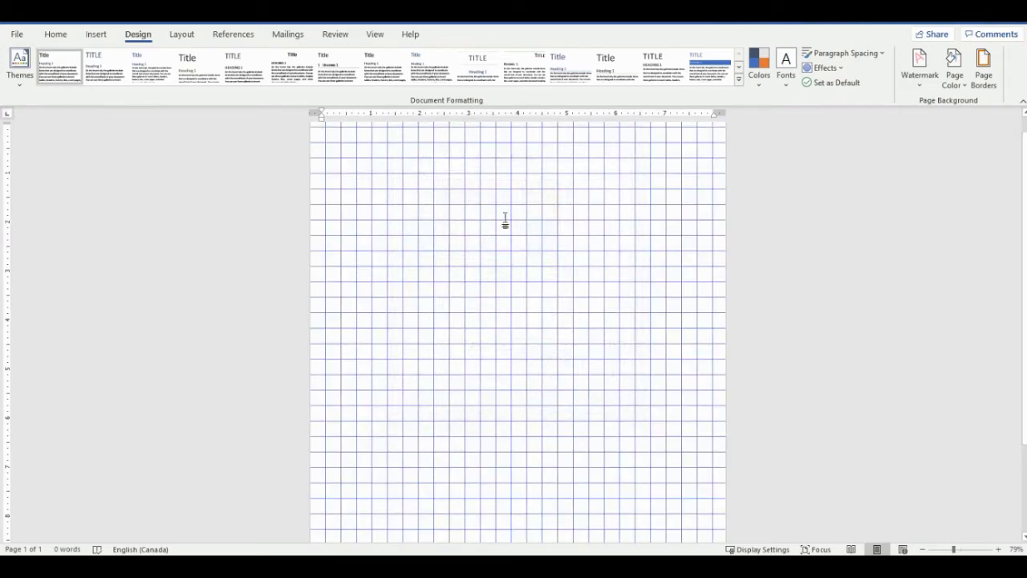
scroll(504, 221, up, 1)
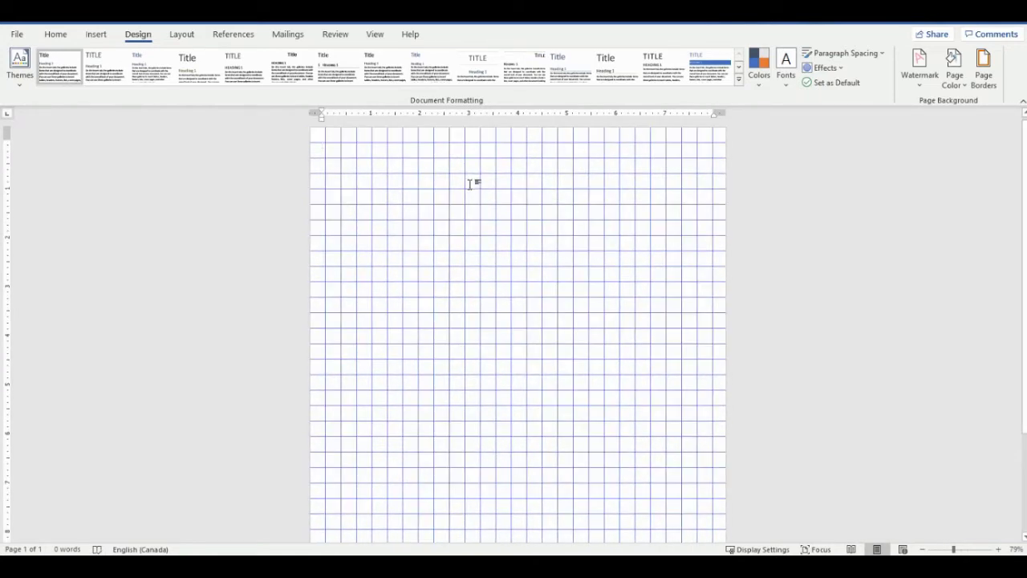
scroll(470, 185, up, 4)
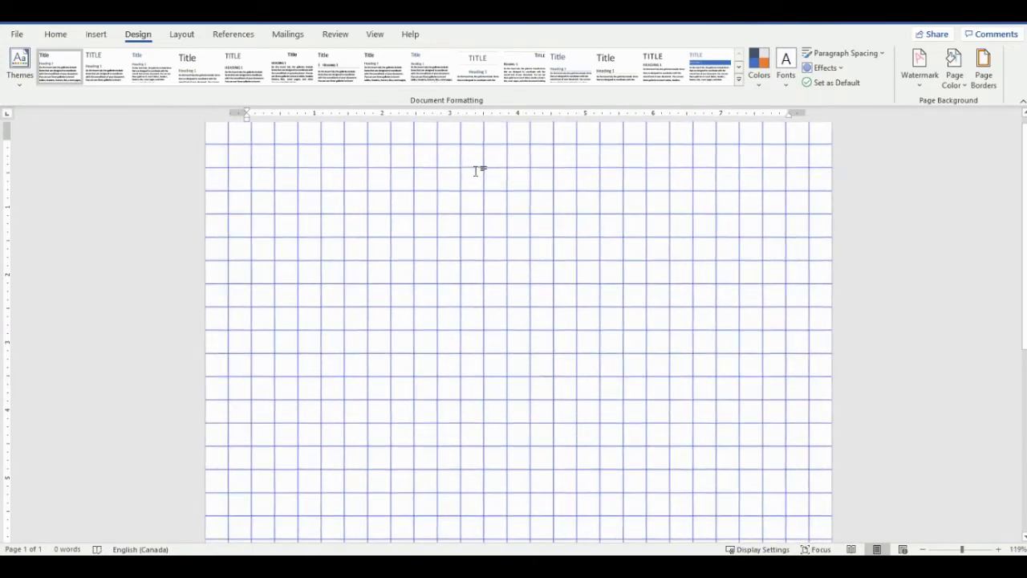
scroll(476, 170, down, 3)
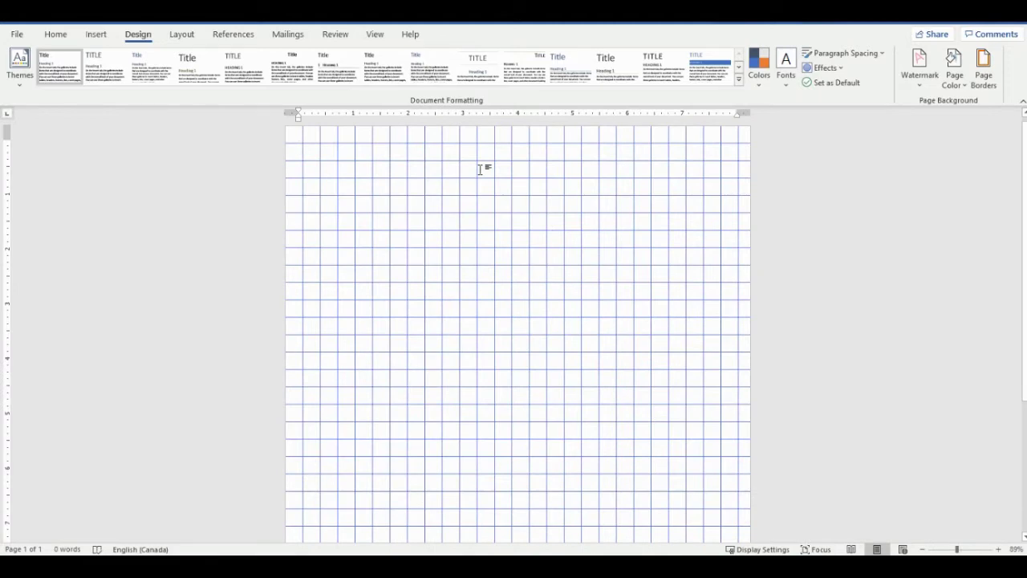
scroll(479, 170, up, 1)
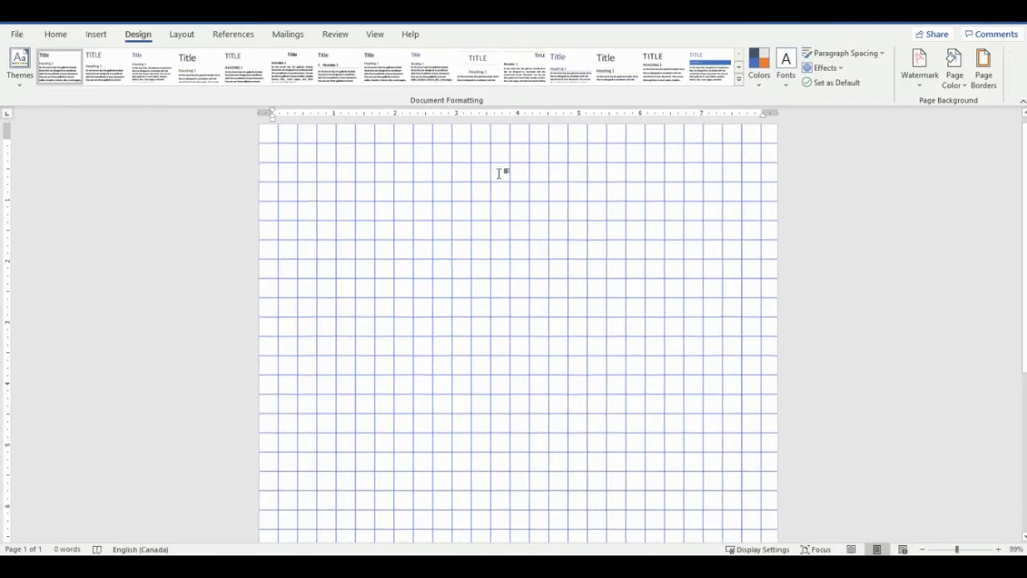
scroll(498, 173, down, 1)
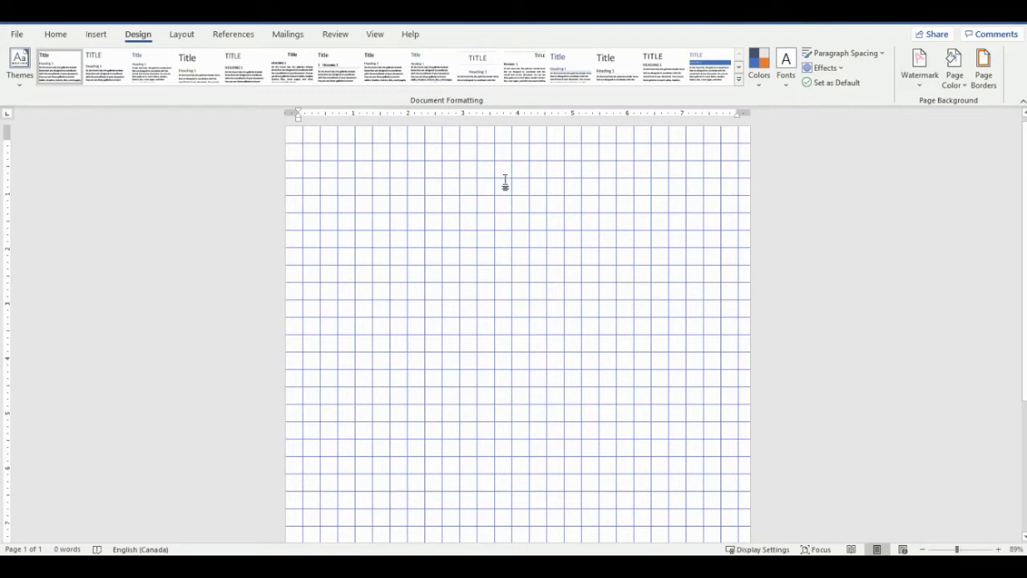
scroll(505, 184, down, 1)
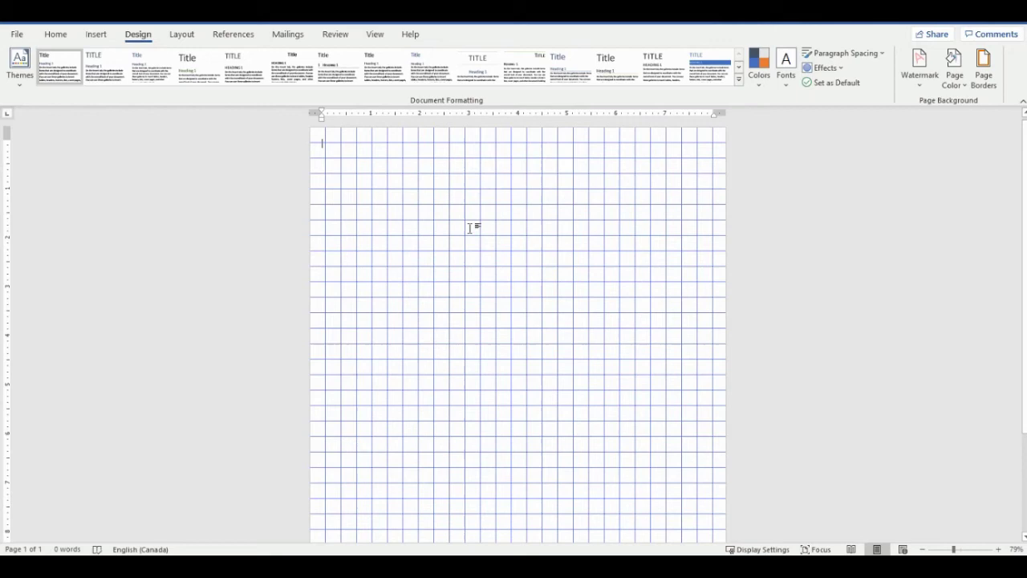
scroll(473, 220, up, 1)
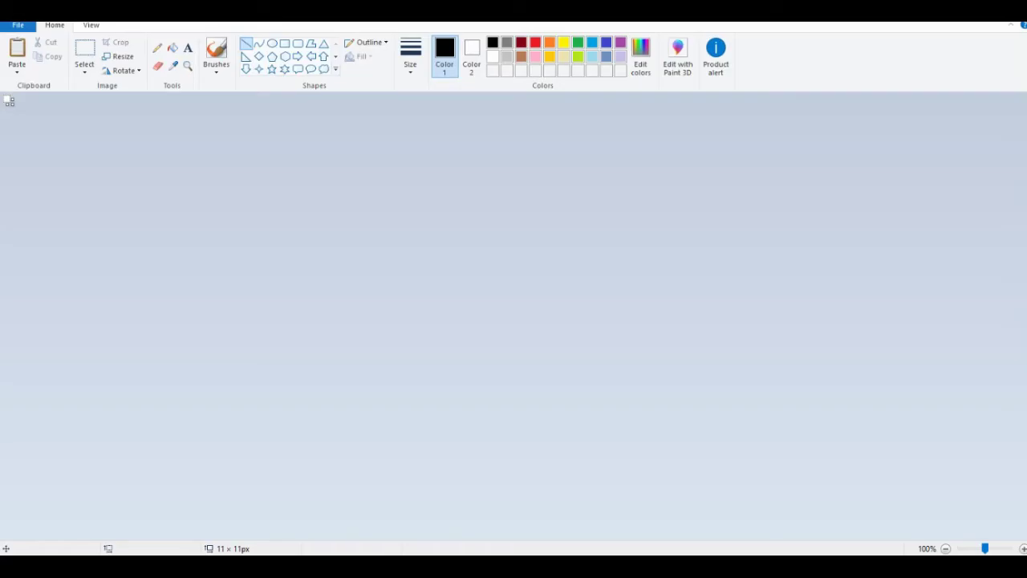
- Resize the image with a horizontal value of 32 percent
click(118, 57)
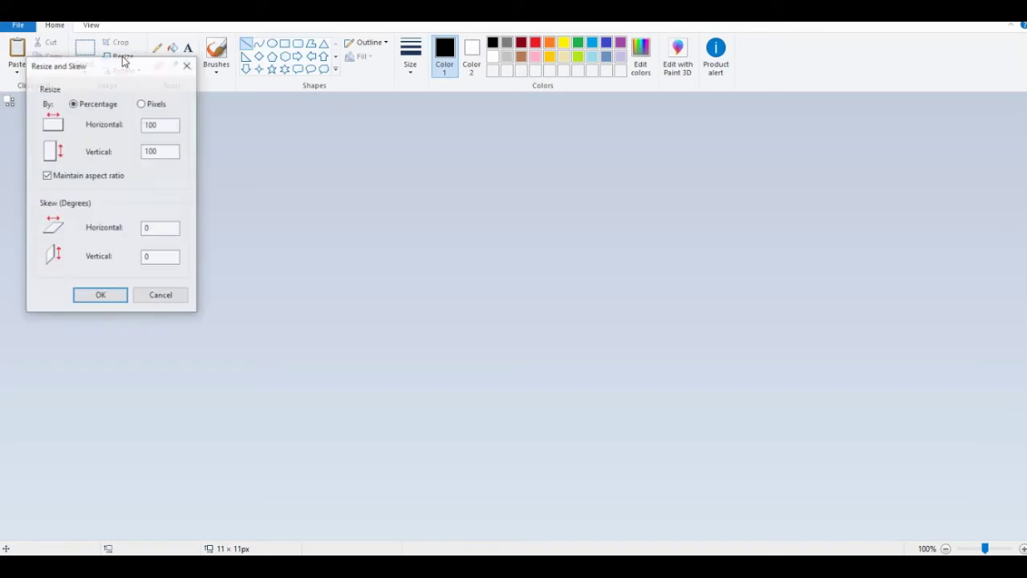
click(163, 124)
drag(163, 124, 122, 125)
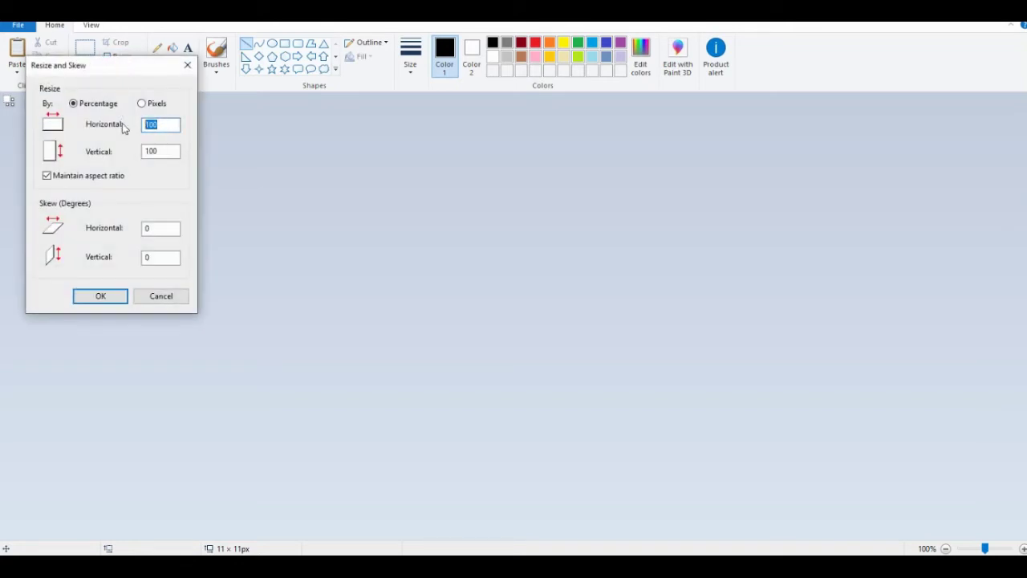
text(32)
click(114, 296)
ctrl+scroll(40, 181, up, 7)
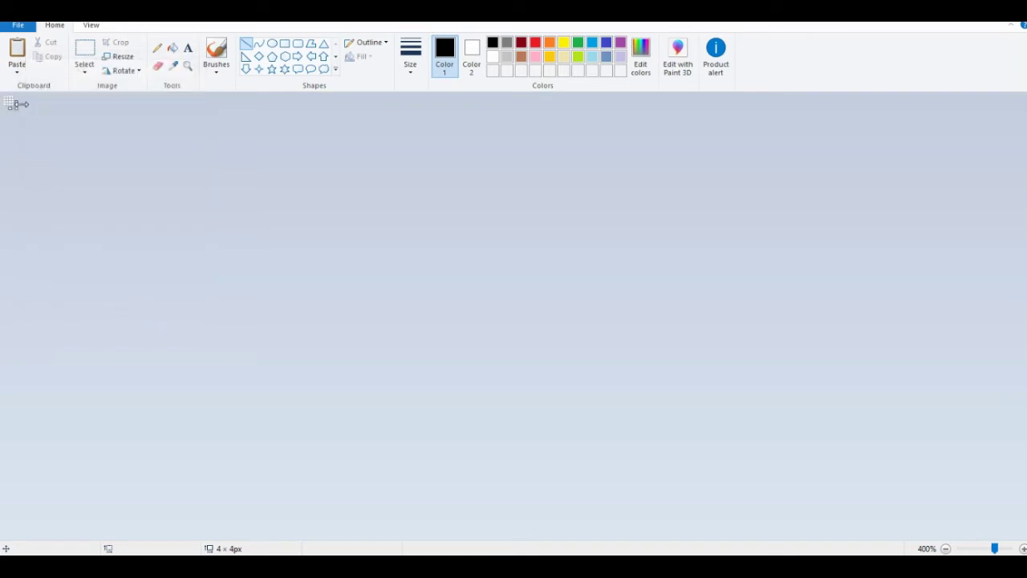
- Resize the image by pixels to 32 × 32, keeping aspect ratio
click(120, 57)
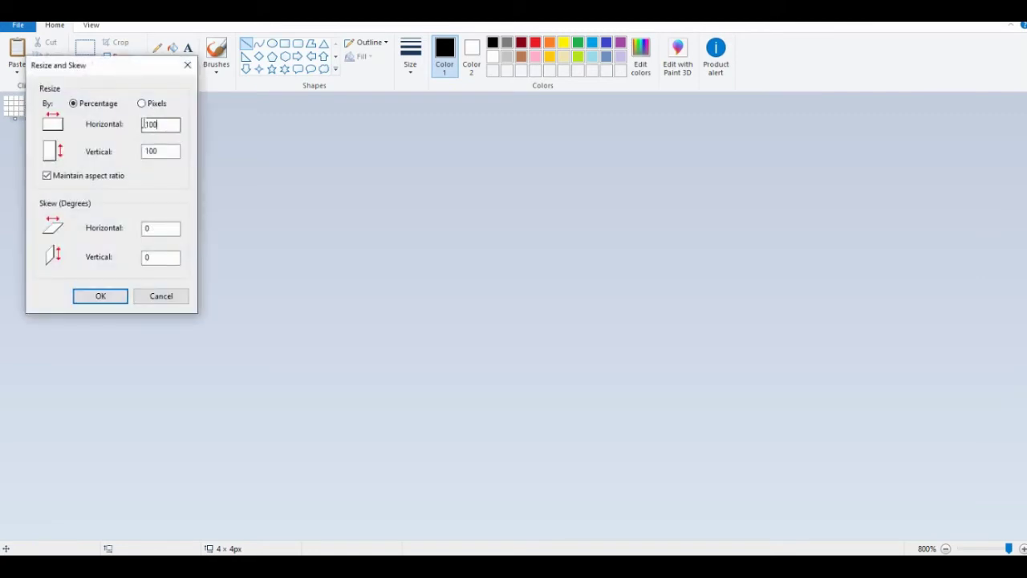
click(142, 102)
text(32)
click(115, 296)
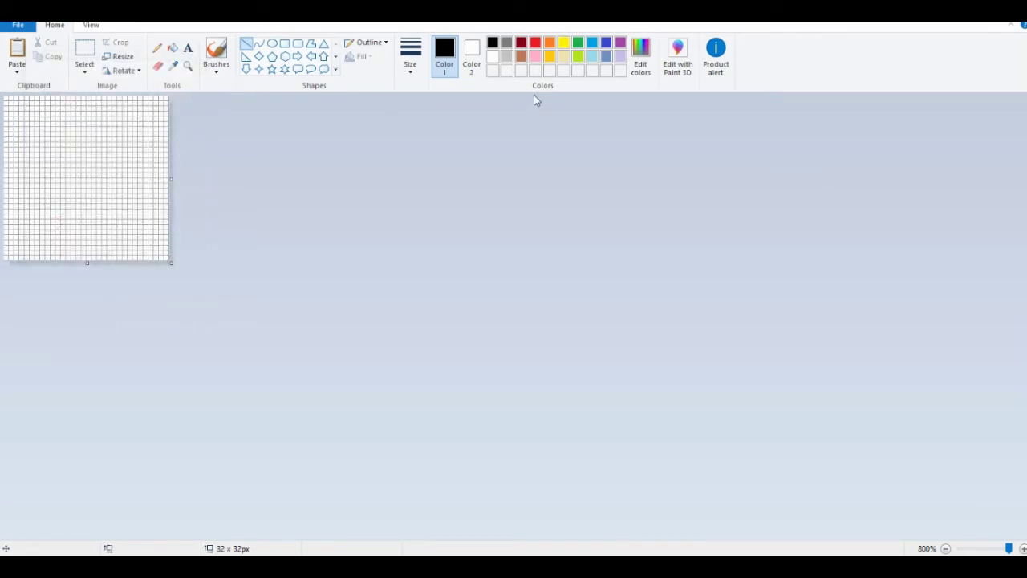
- Draw a blue line along the image's top row, undo the left-edge line, and switch to Paint.NET
click(593, 44)
drag(166, 98, 6, 96)
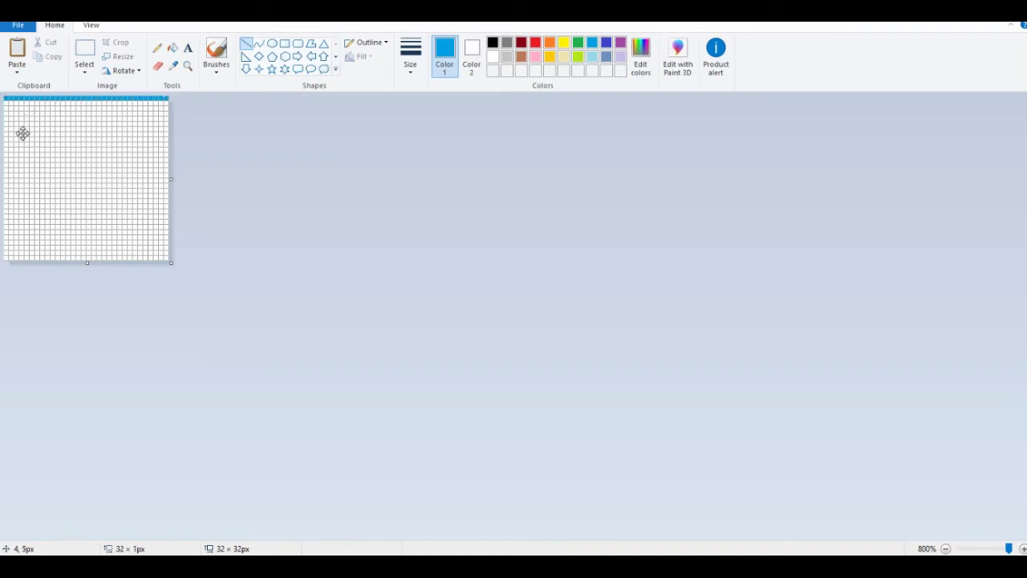
drag(6, 257, 6, 99)
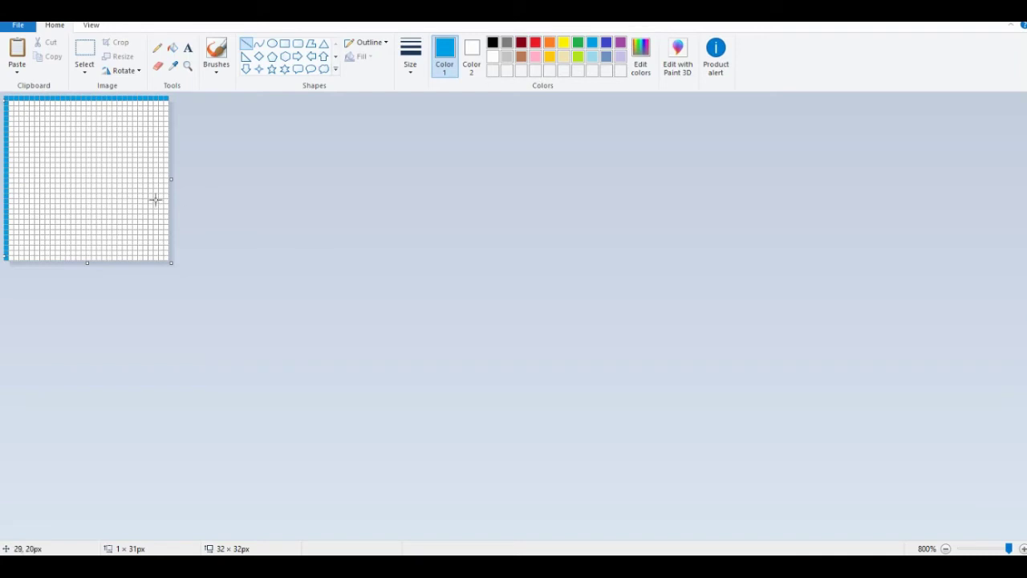
key(ctrl+z)
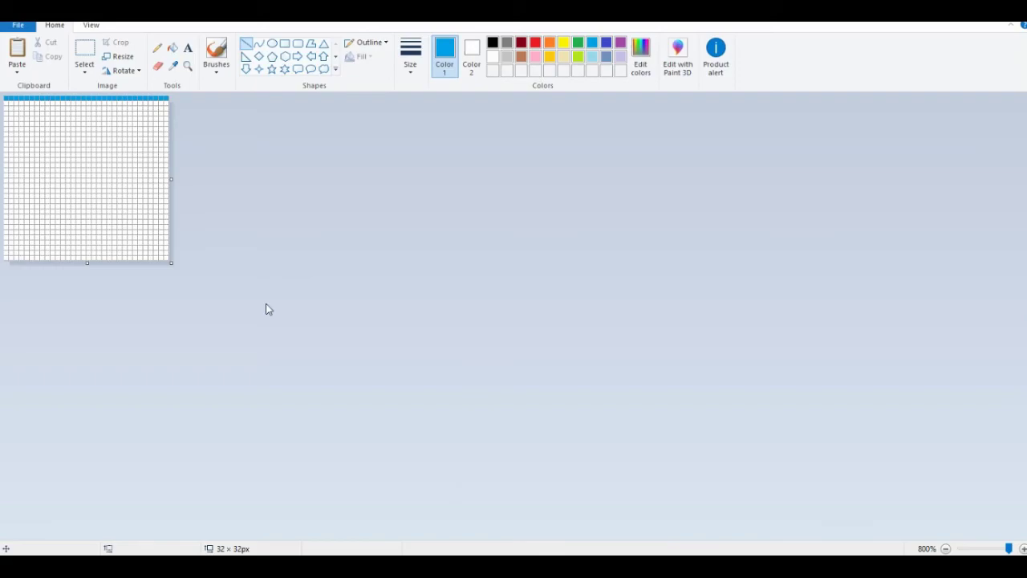
key(alt+Tab)
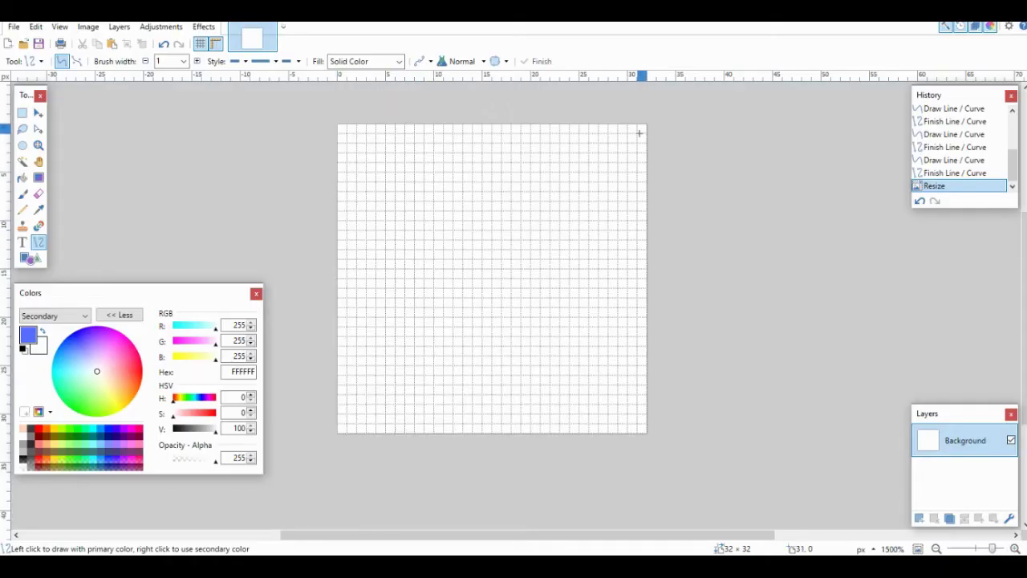
- Draw blue lines along the top and left edges and confirm the 32 × 32 image size
drag(642, 128, 343, 132)
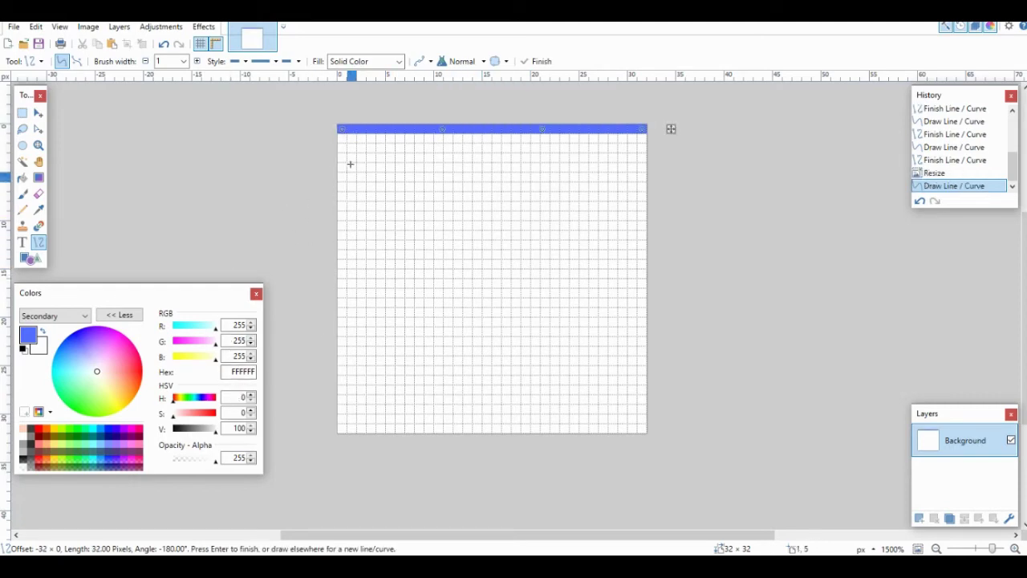
mouse_move(344, 427)
mouse_down()
mouse_move(360, 312)
mouse_move(345, 138)
mouse_up()
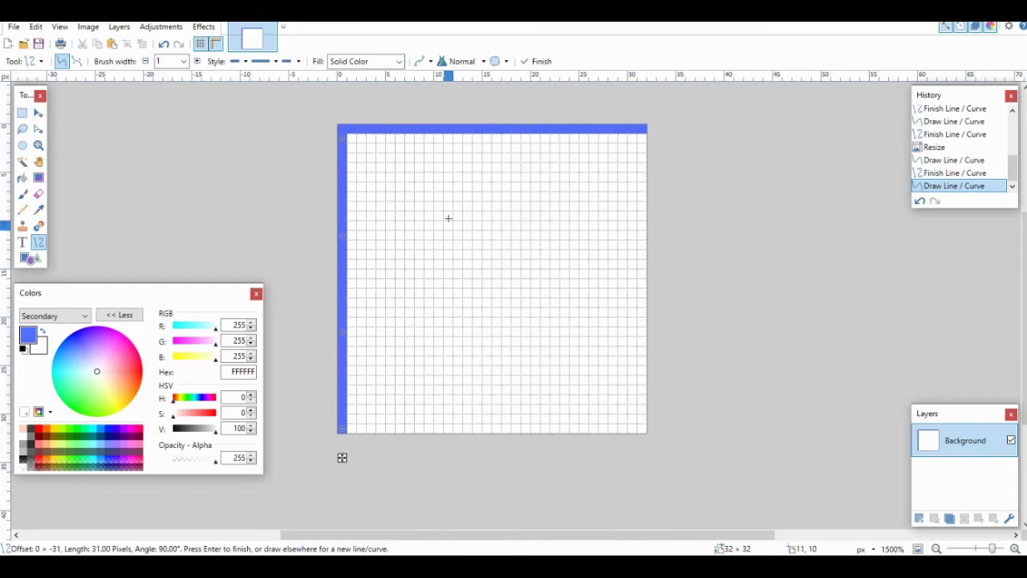
click(88, 27)
click(112, 61)
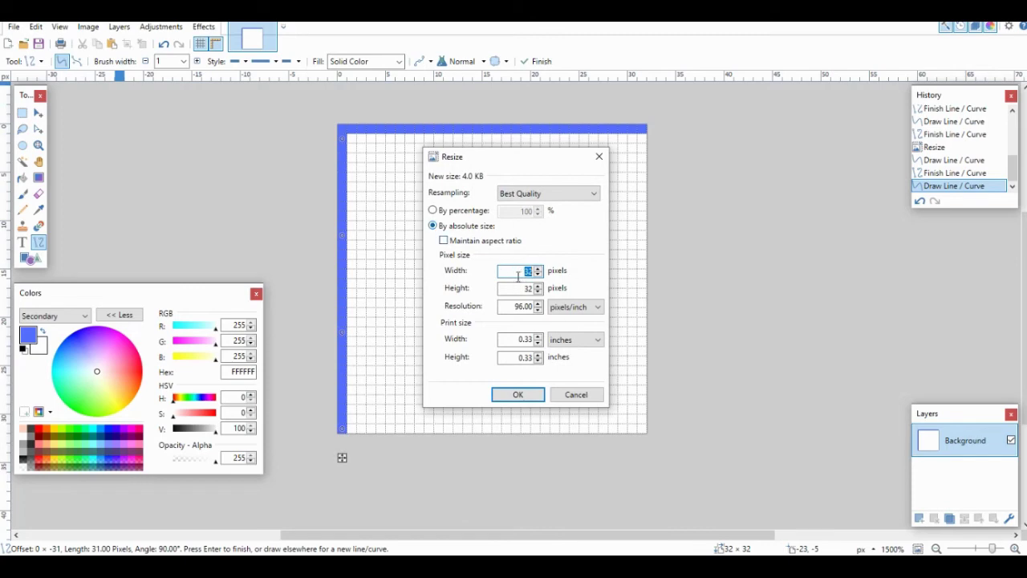
click(516, 395)
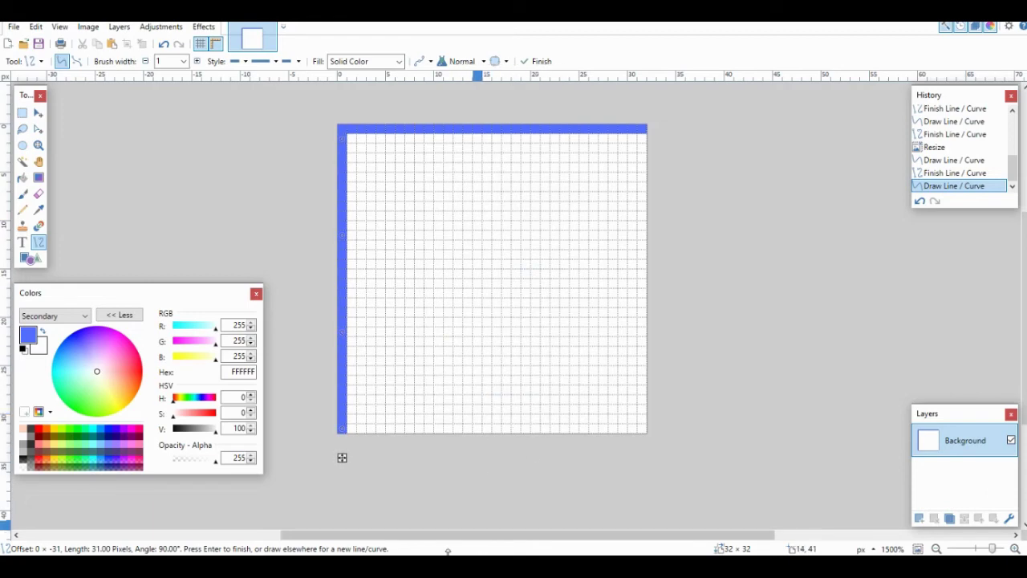
mouse_move(428, 565)
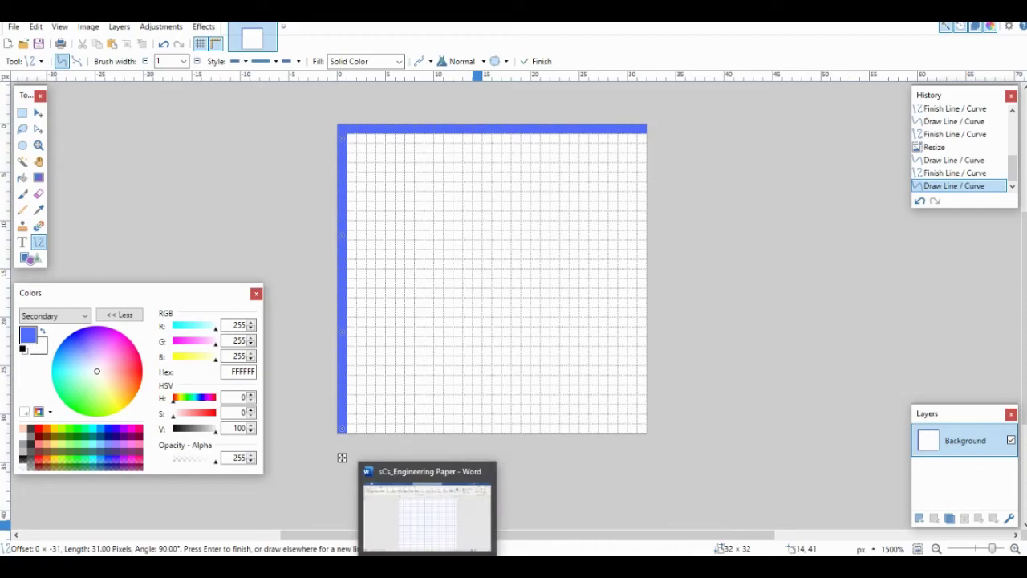
- Return to the Engineering Paper document in Word
click(427, 566)
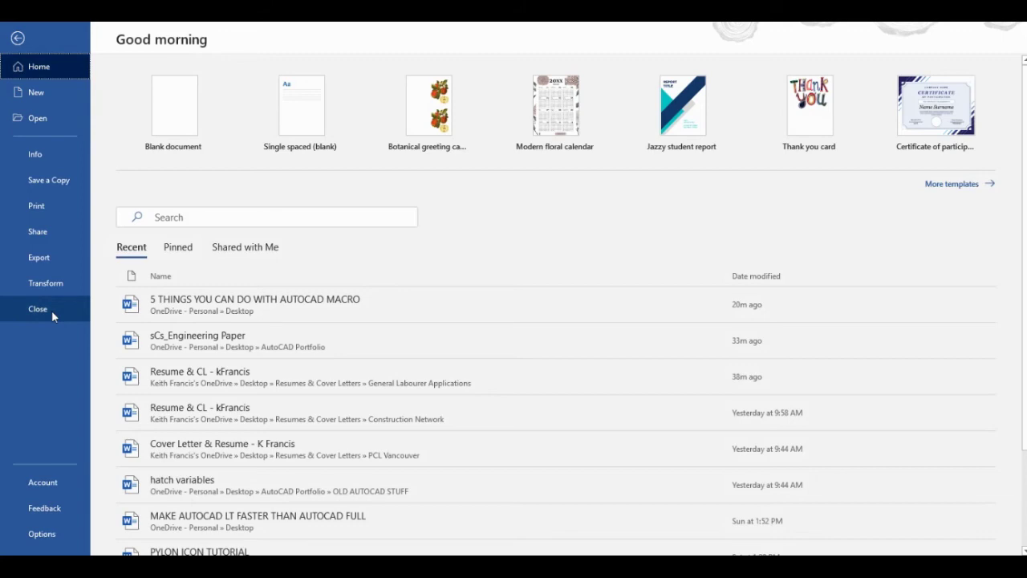
click(40, 534)
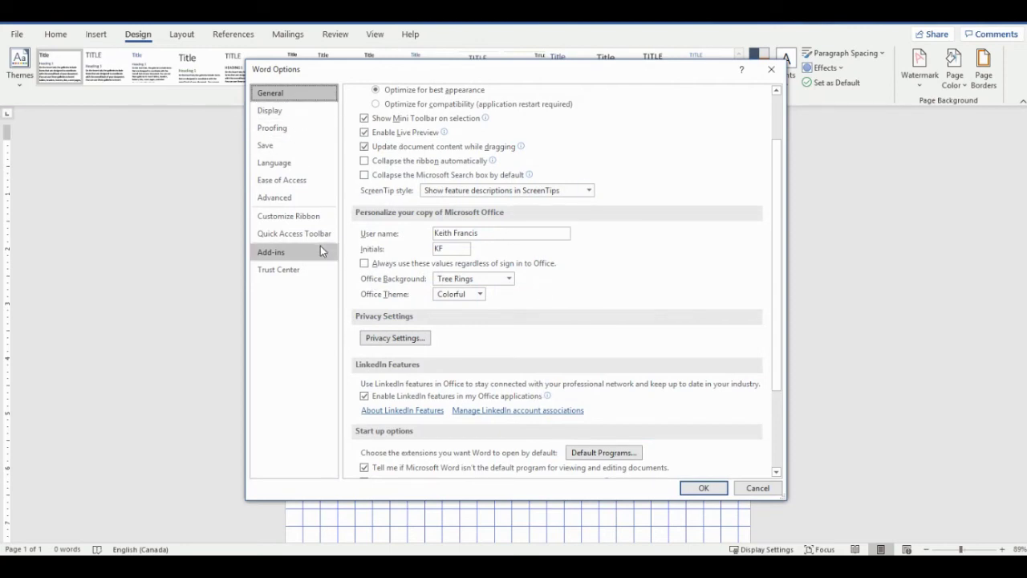
click(772, 70)
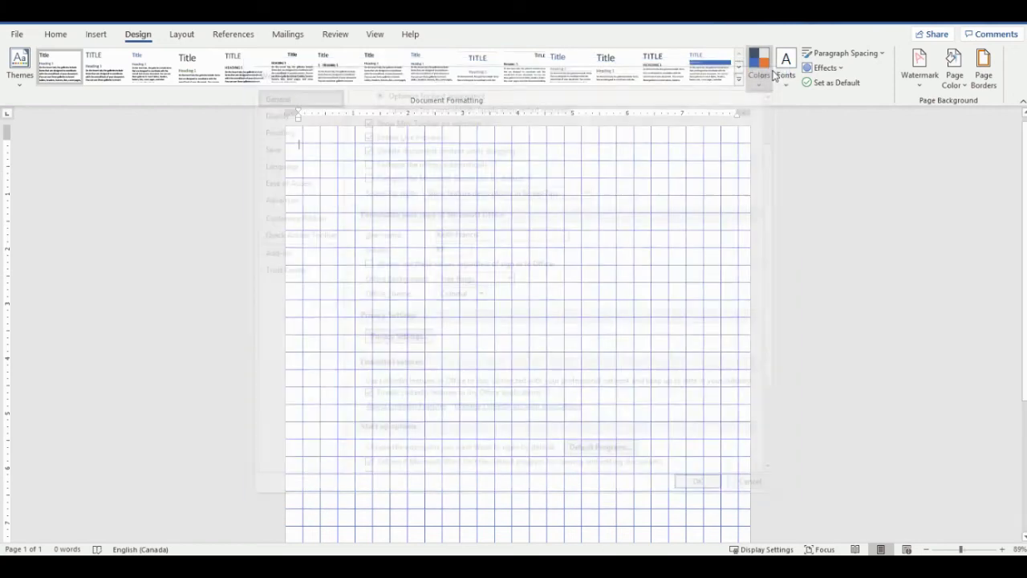
- Enable Print background colors and images through Page Setup's print options
click(177, 37)
click(214, 102)
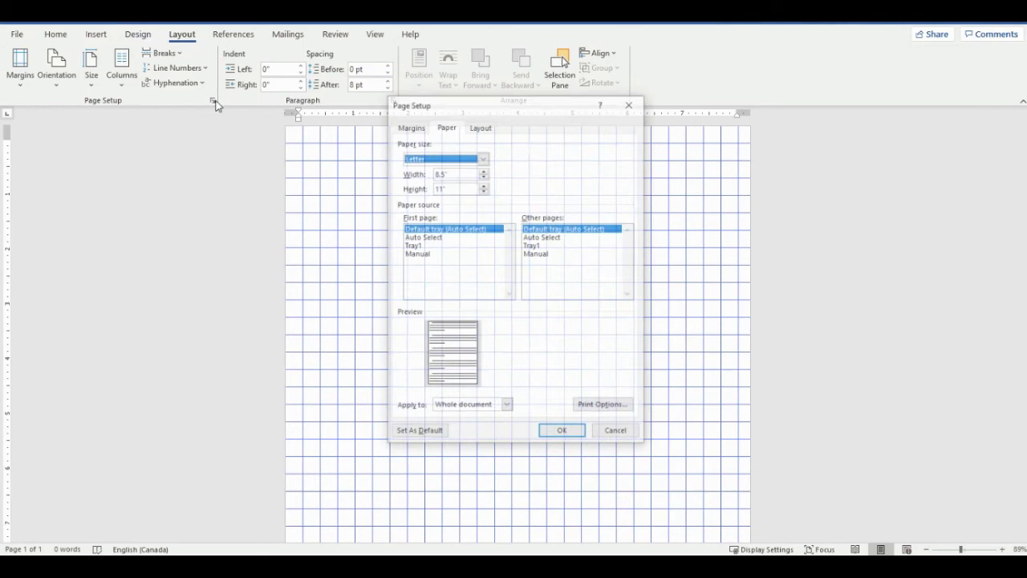
click(601, 404)
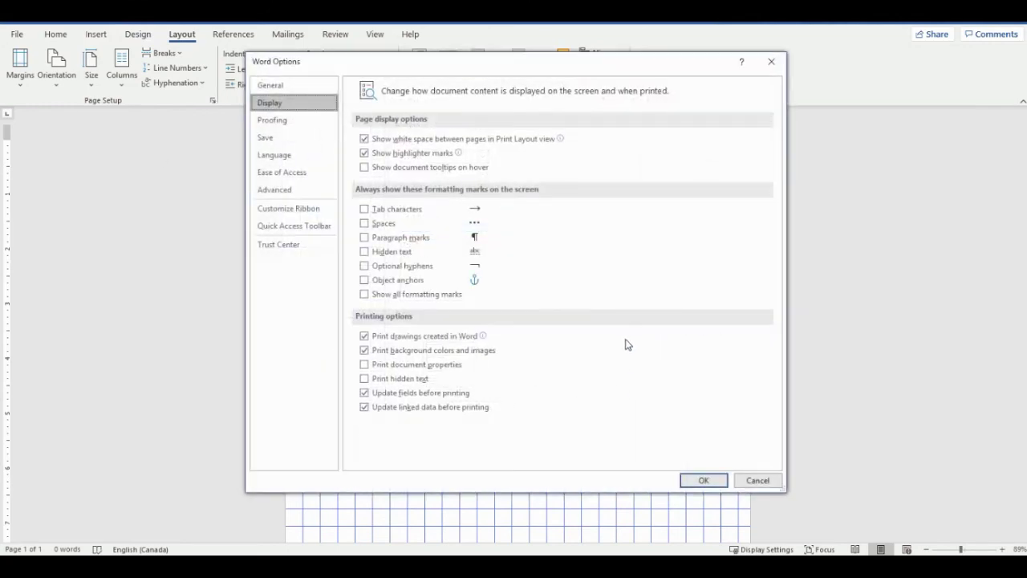
click(364, 351)
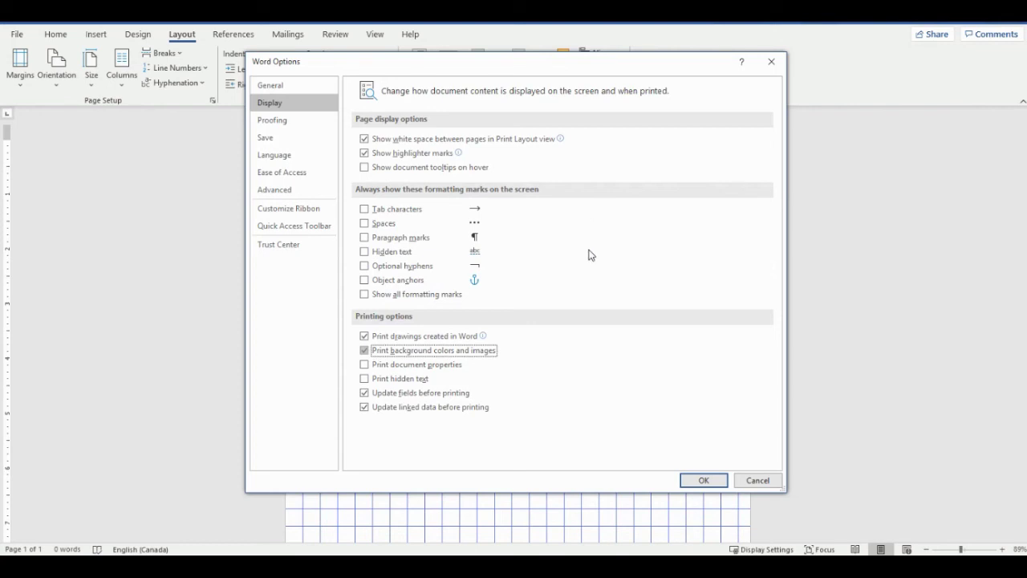
click(362, 351)
click(363, 353)
click(702, 482)
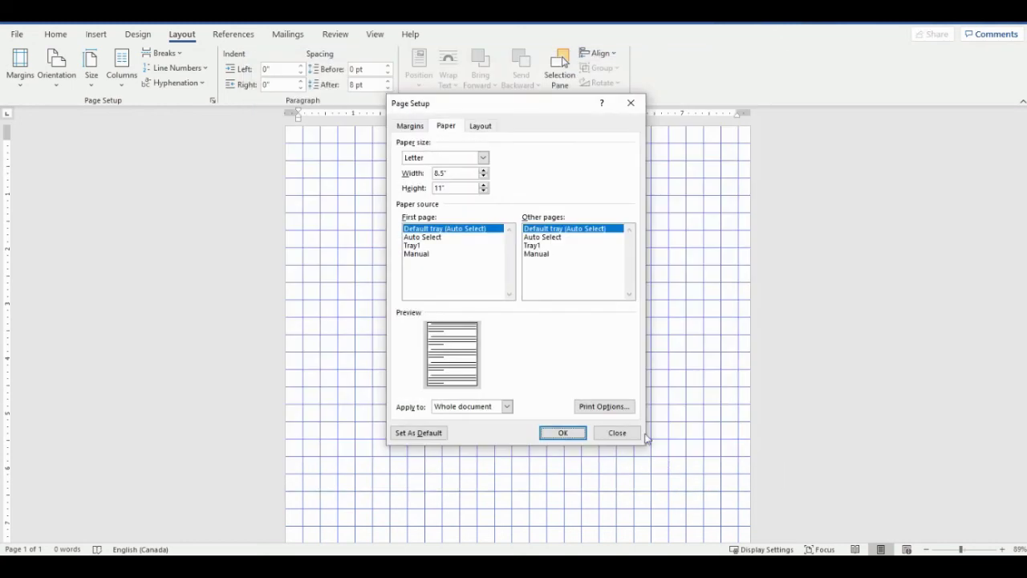
click(583, 434)
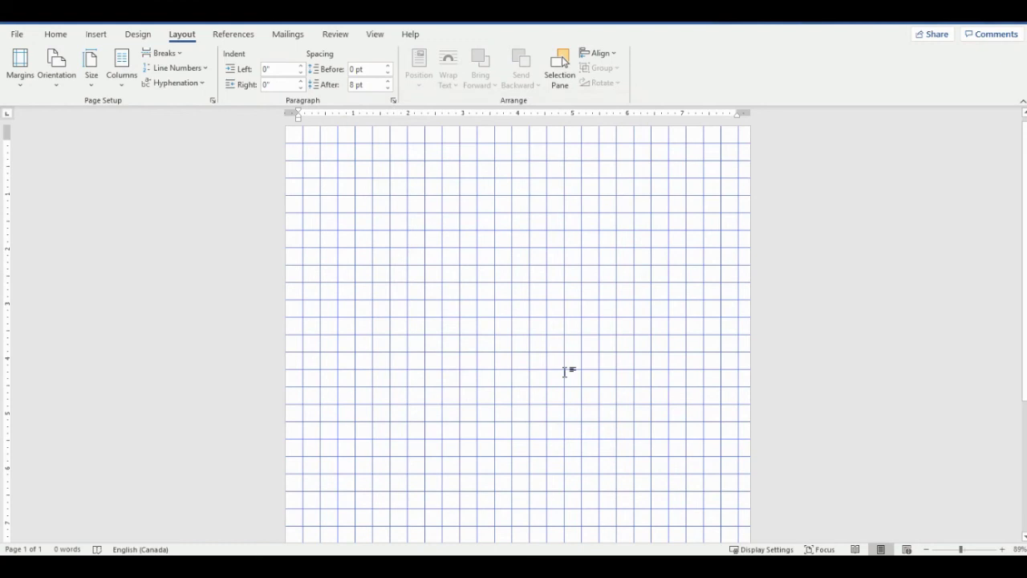